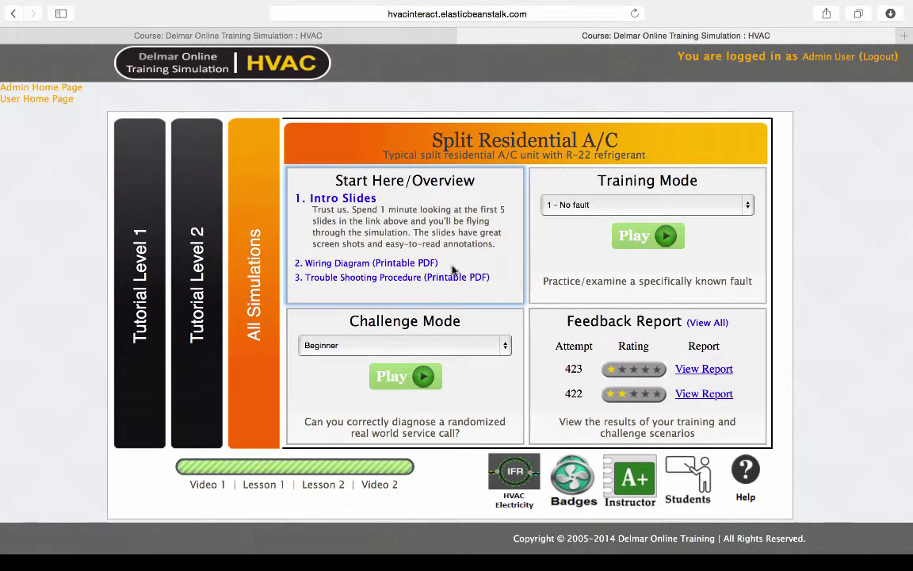
- Open the QuirkHVACFall2012 class grade book and start building a new fault assignment
left_click(627, 478)
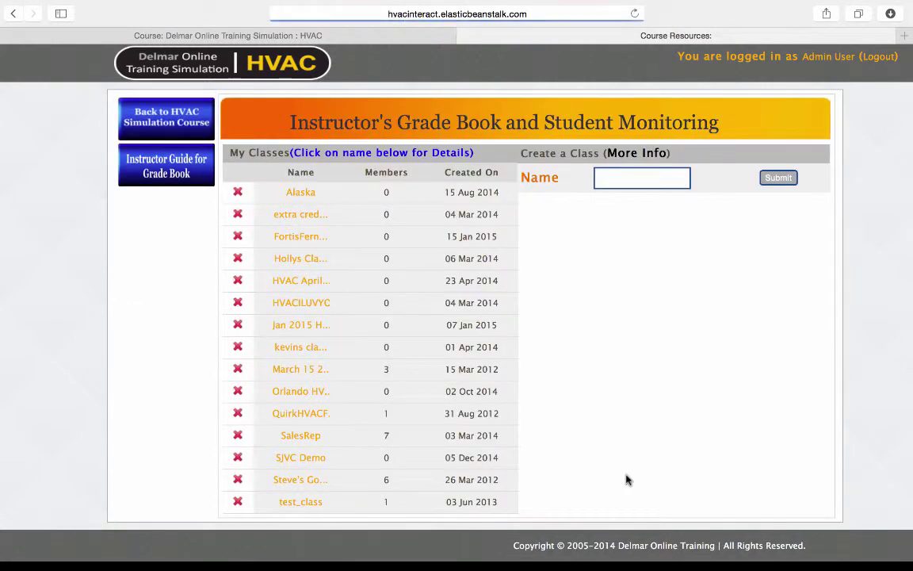
left_click(301, 414)
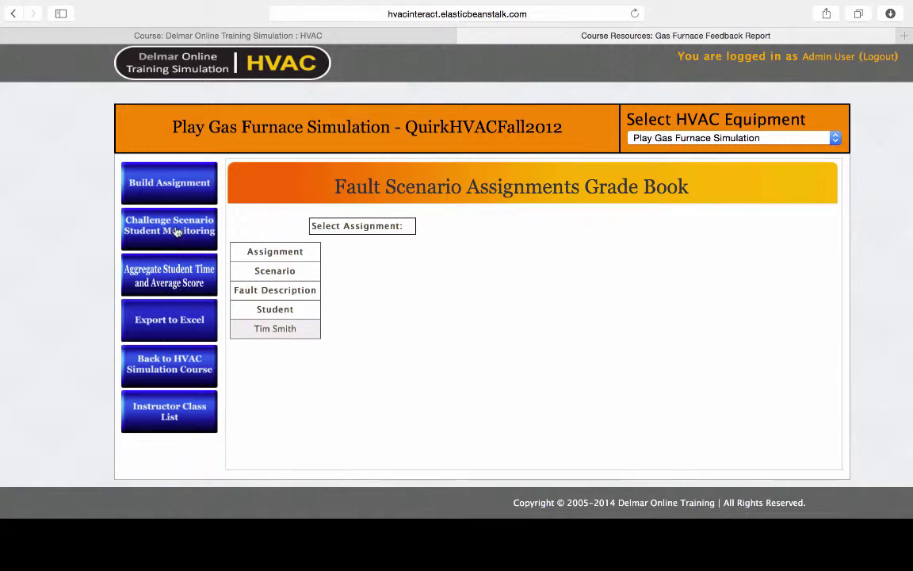
left_click(161, 171)
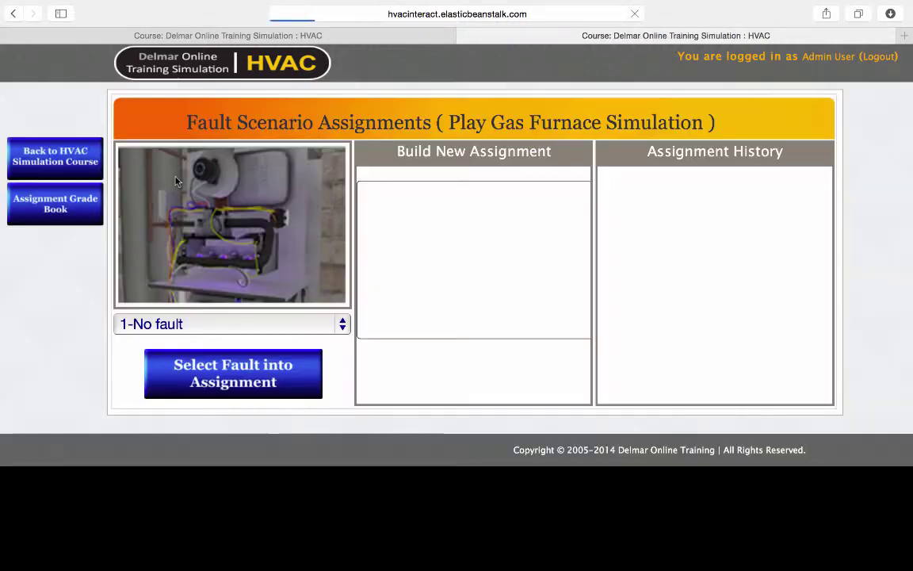
- Add faults 2 (inducer motor black wire loose) and 17 (faulty gas valve), create the assignment, and view the student's page
left_click(274, 325)
left_click(257, 347)
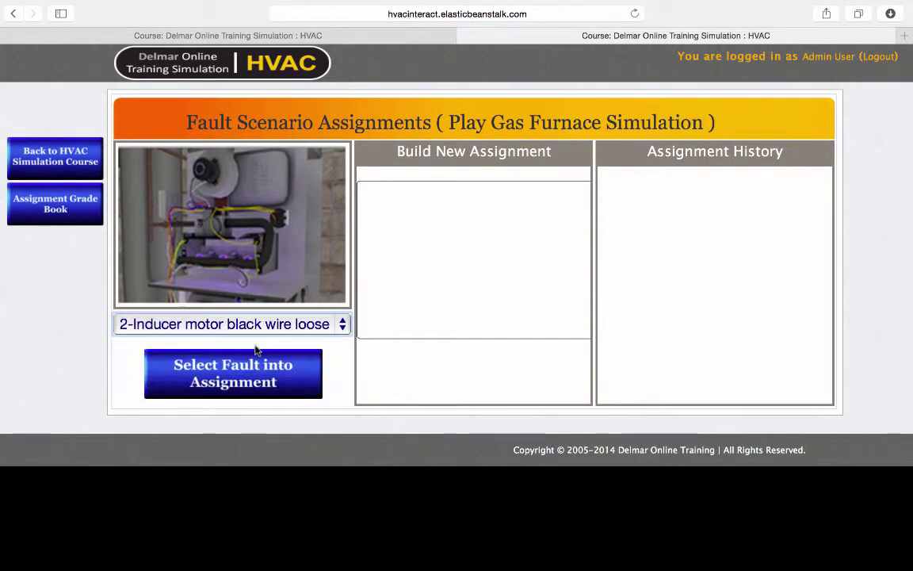
left_click(238, 374)
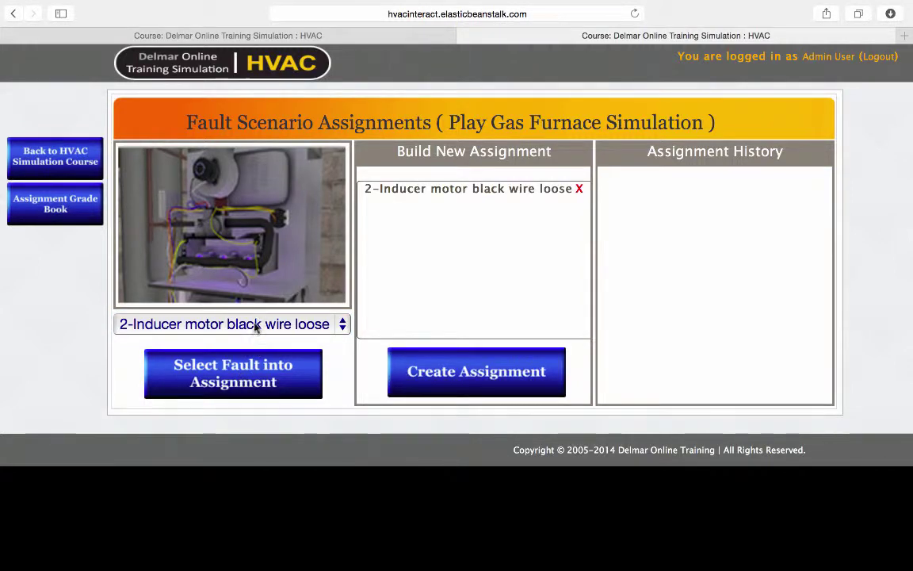
left_click(256, 327)
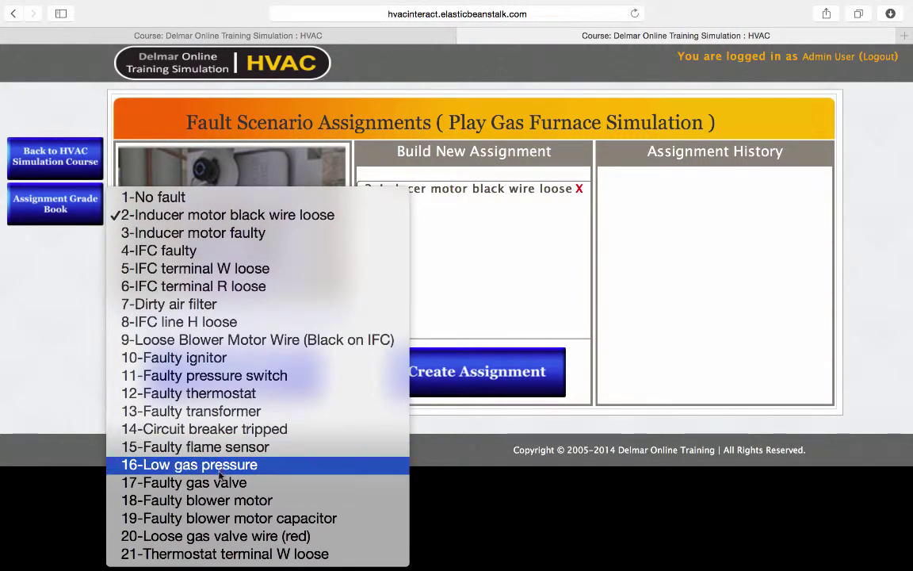
left_click(215, 482)
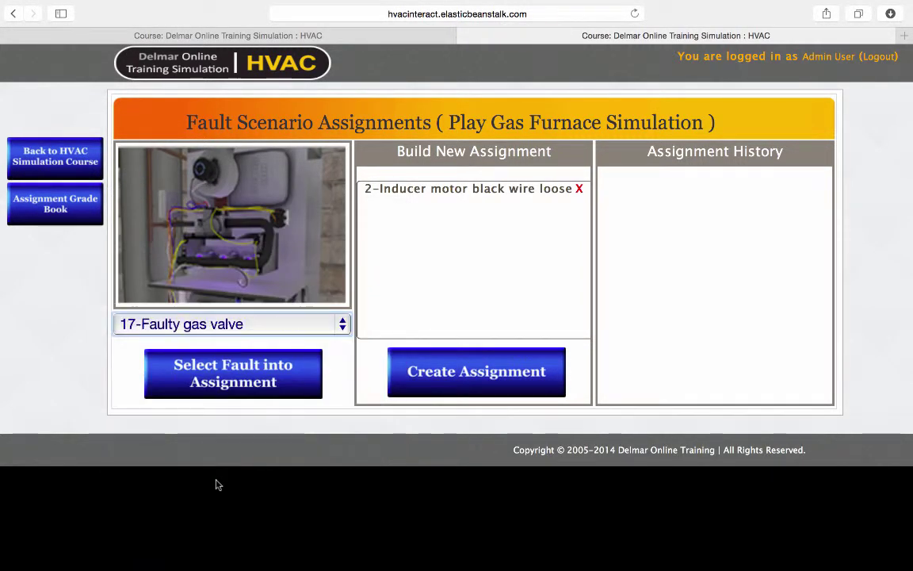
left_click(260, 380)
left_click(491, 364)
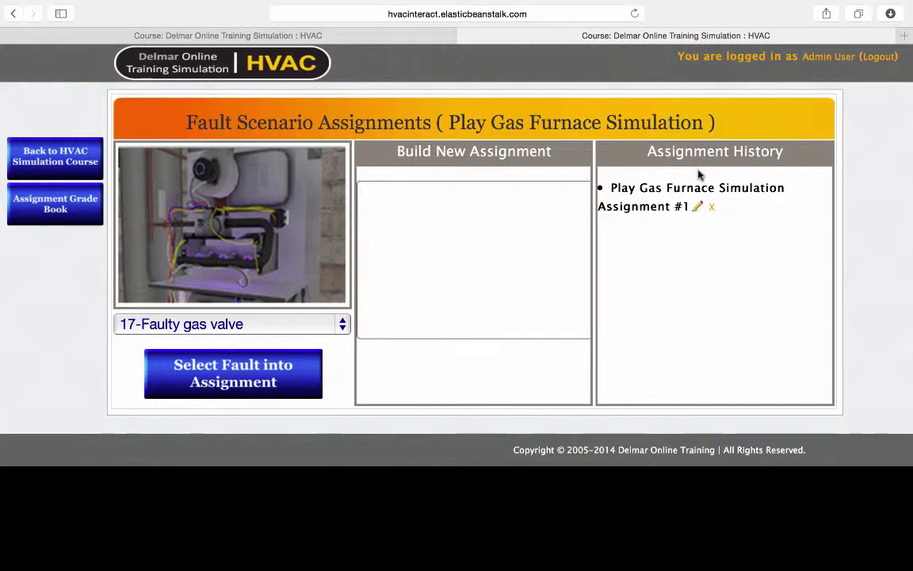
left_click(258, 35)
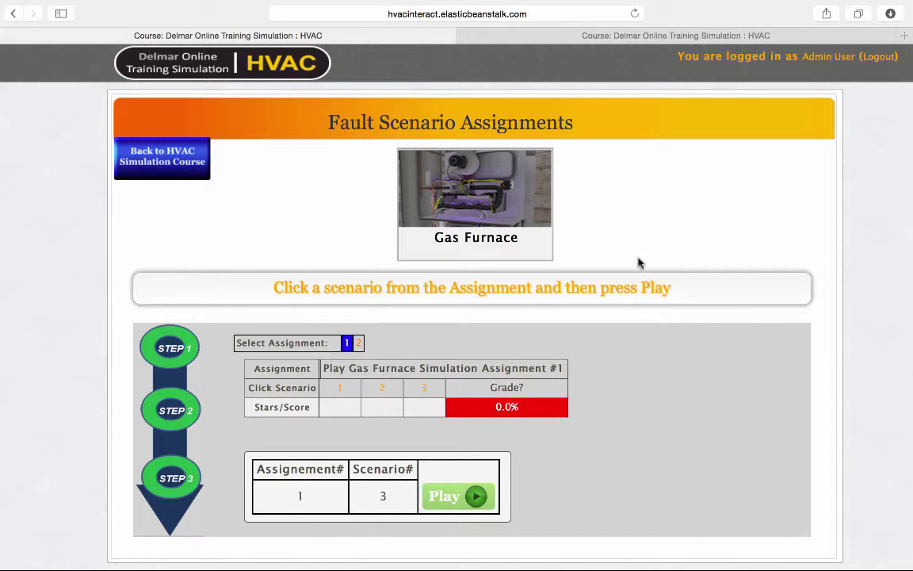
- Return to the instructor's tab, which shows the Tutorial Level 1 introduction
left_click(616, 36)
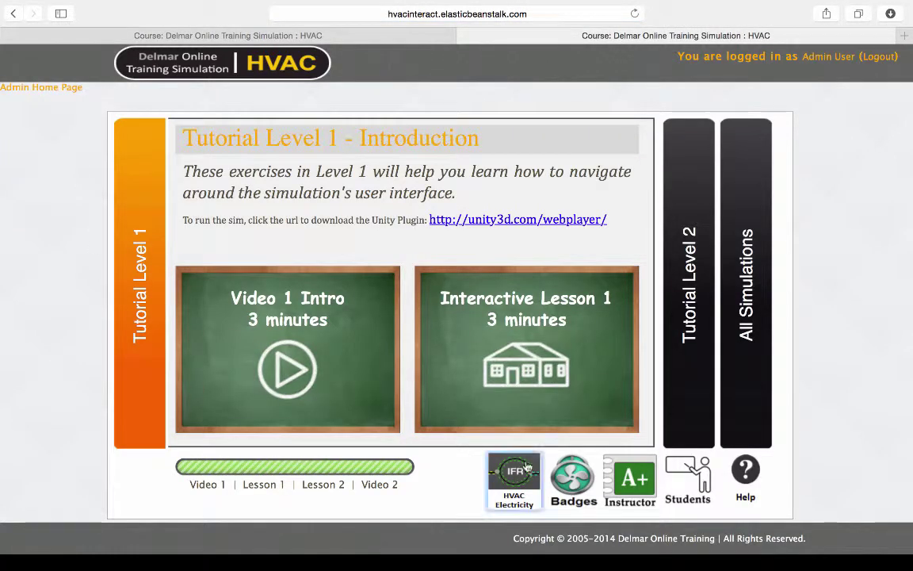
- Open Split Residential A/C from All Simulations and set its Challenge Mode to Advanced
left_click(567, 490)
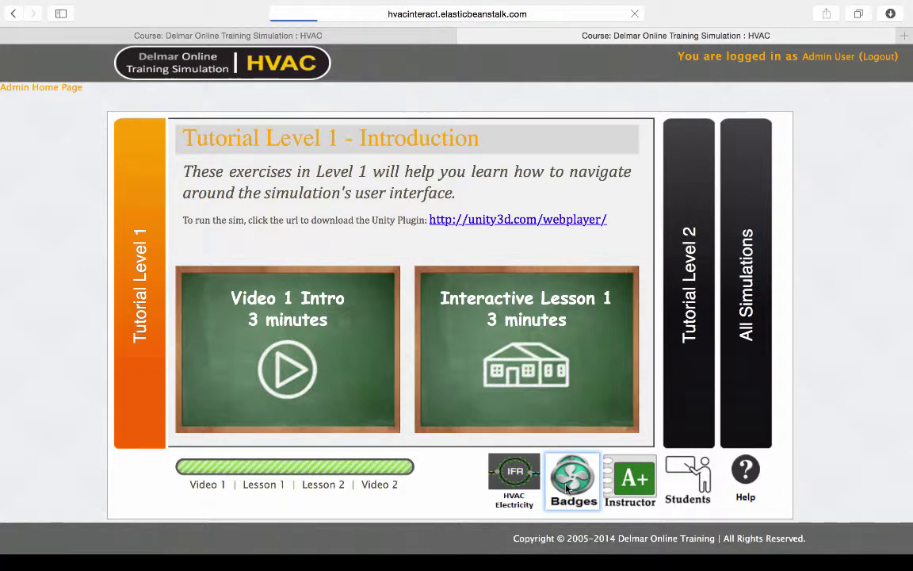
left_click(746, 335)
left_click(507, 188)
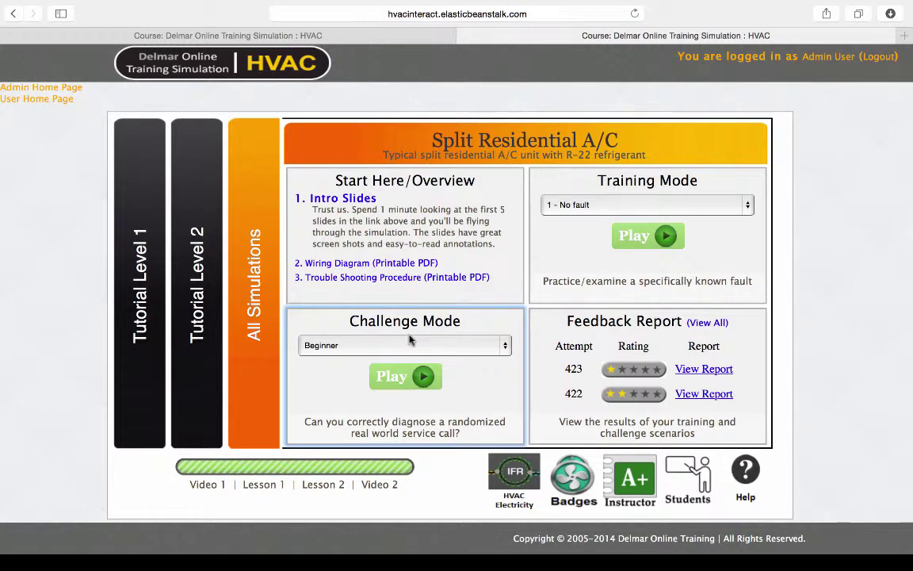
left_click(406, 343)
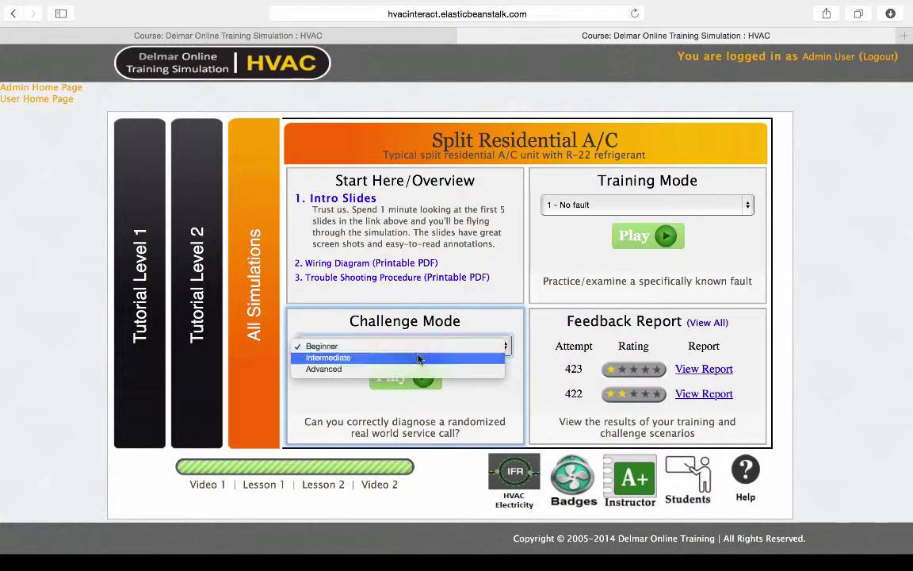
left_click(410, 357)
left_click(411, 347)
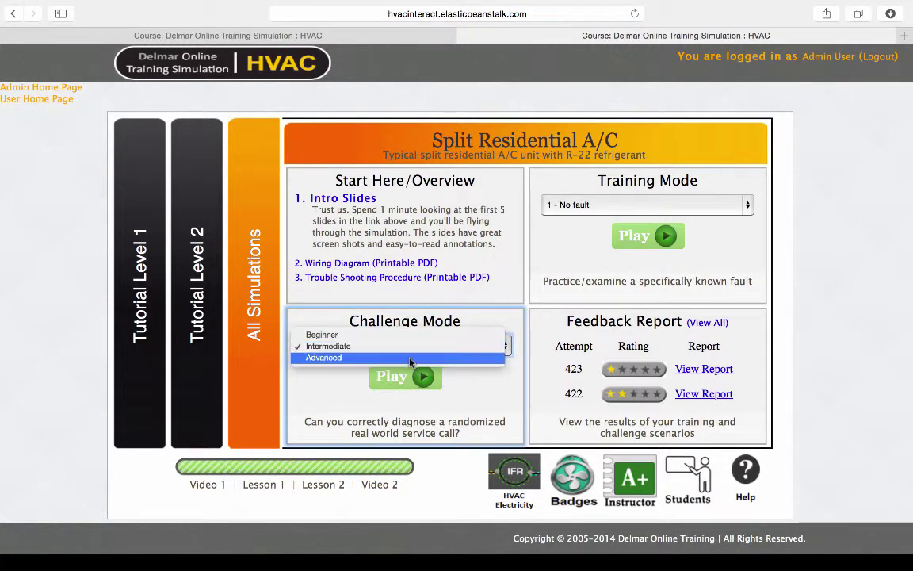
left_click(412, 357)
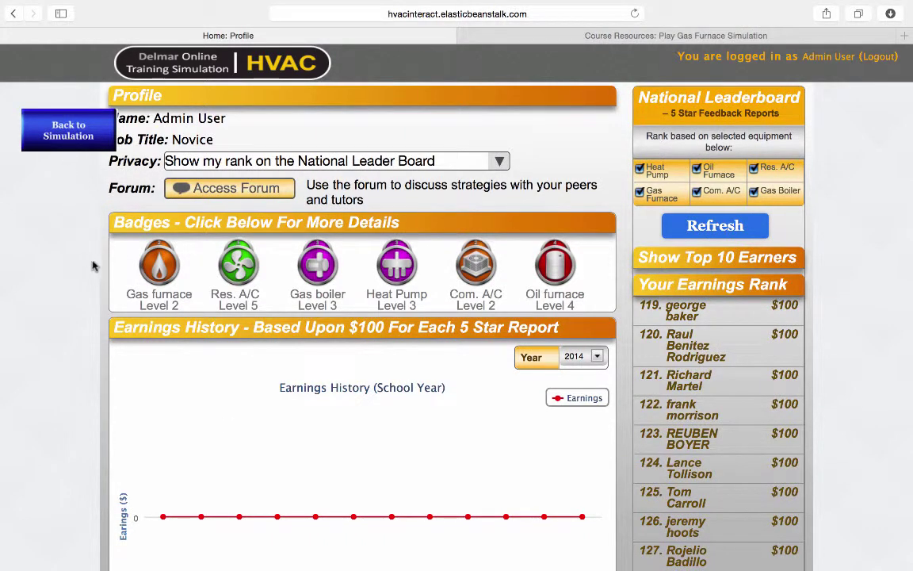
left_click(243, 267)
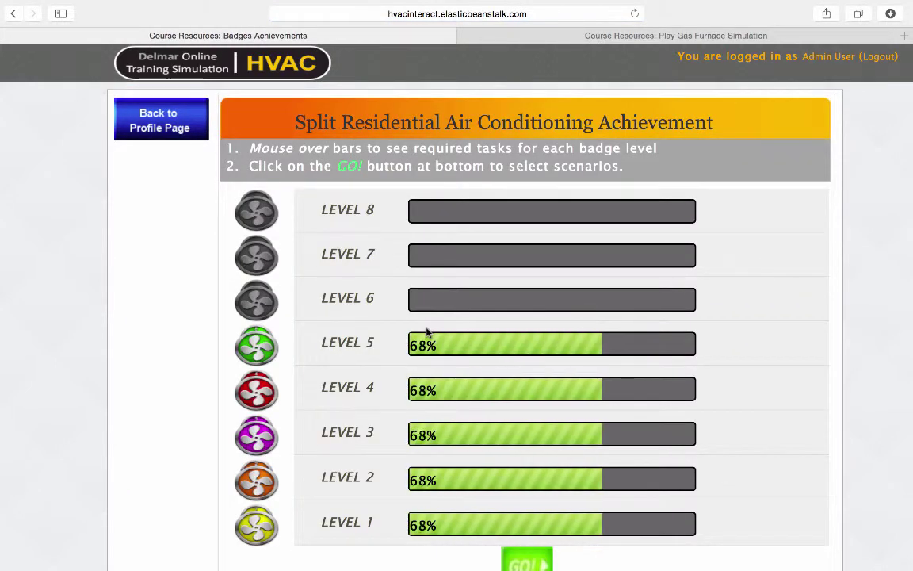
mouse_move(432, 336)
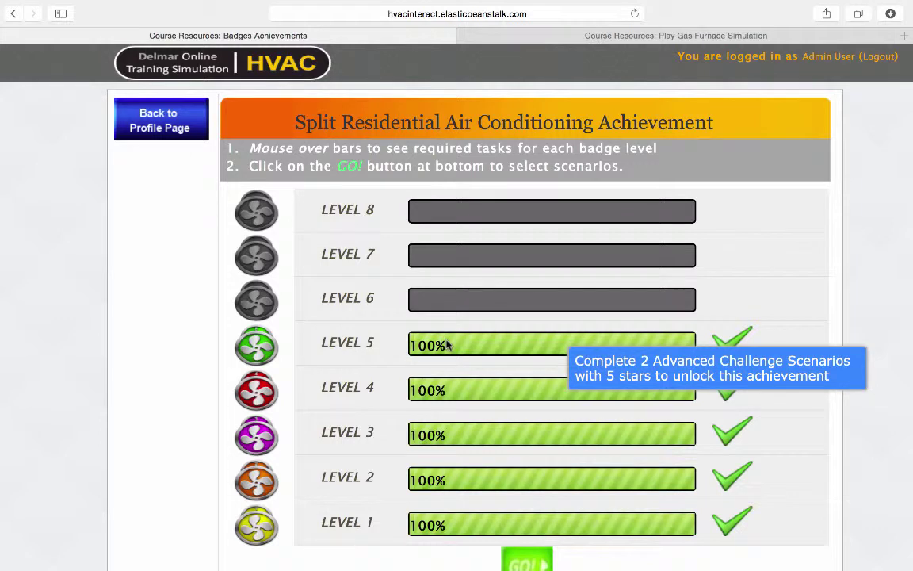
left_click(165, 125)
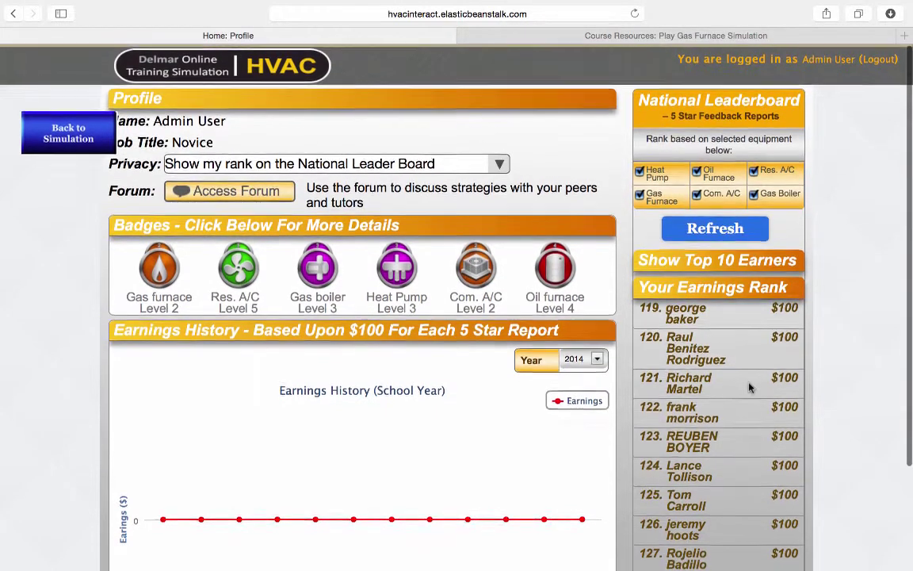
- Show the leaderboard's Top 10 Earners list, led by $53700, then close it
scroll(748, 387, "down", 2)
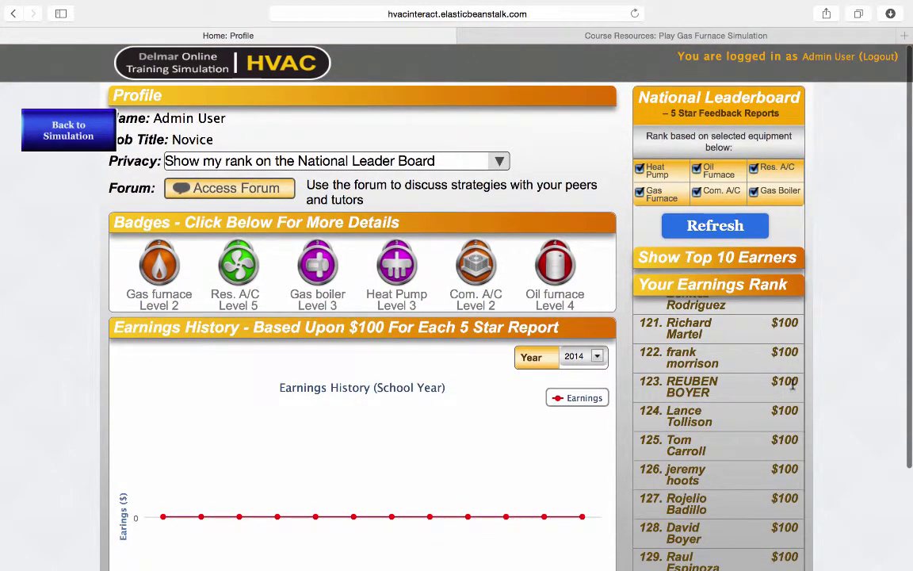
scroll(769, 367, "up", 2)
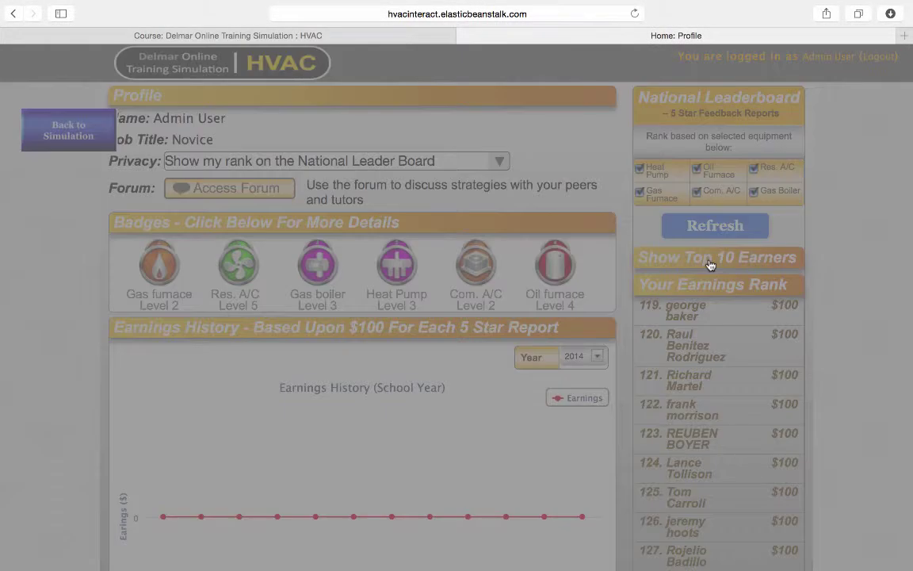
left_click(709, 262)
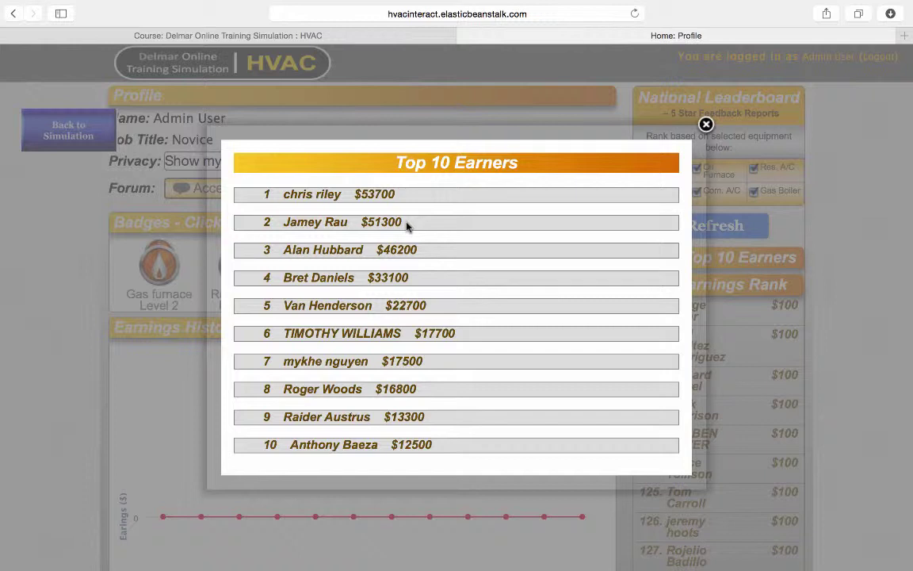
left_click(705, 125)
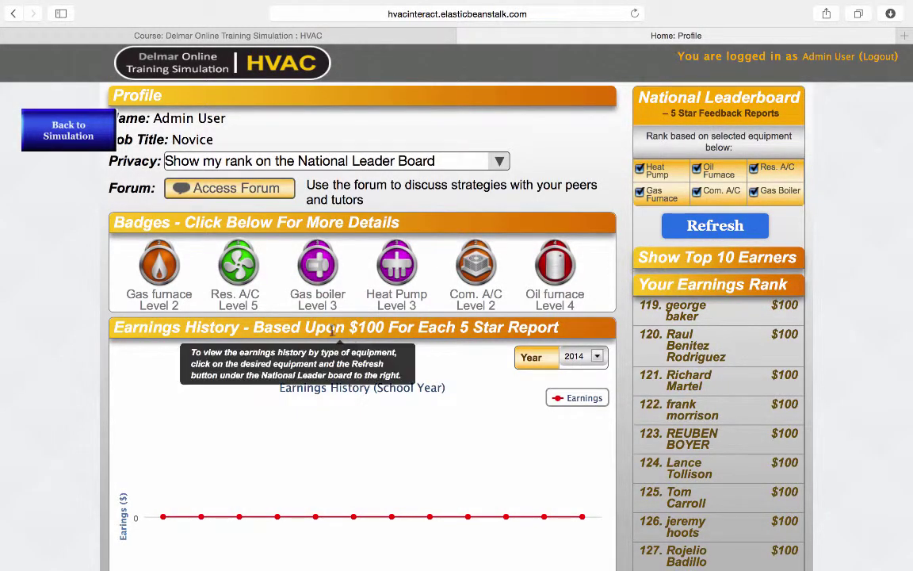
left_click(598, 357)
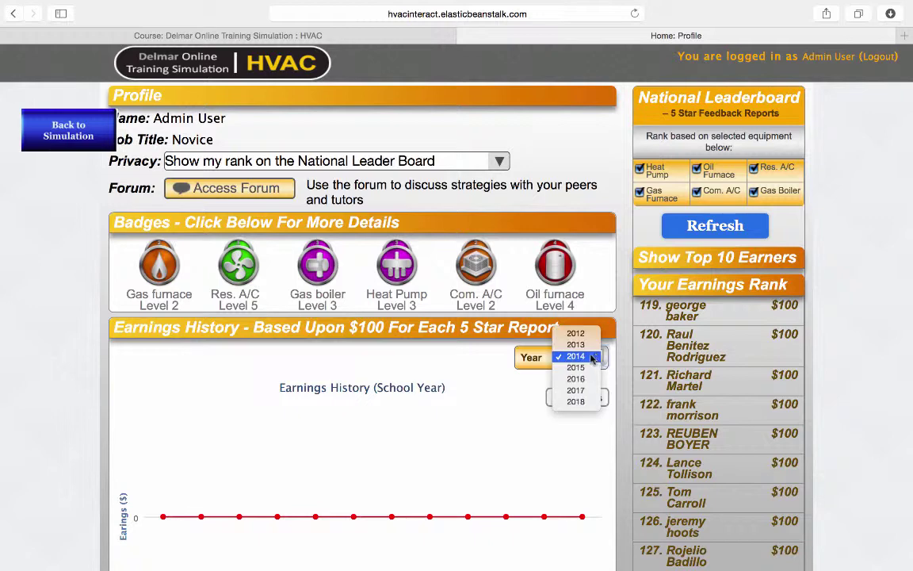
left_click(579, 345)
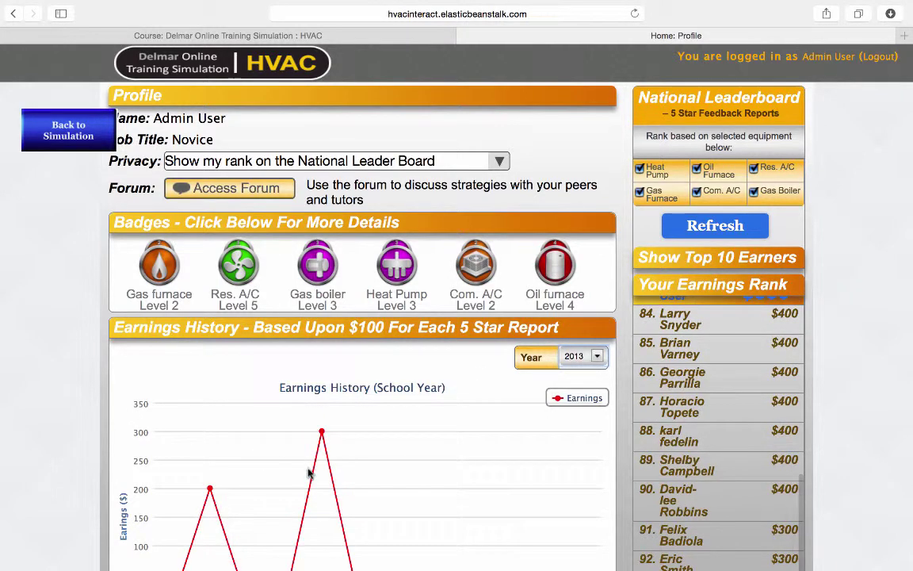
scroll(309, 473, "down", 2)
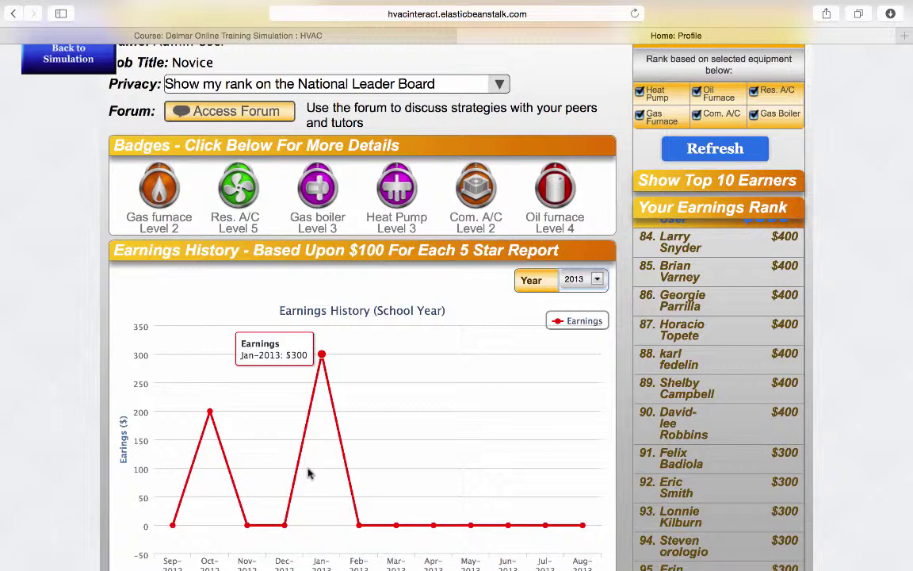
scroll(309, 473, "up", 2)
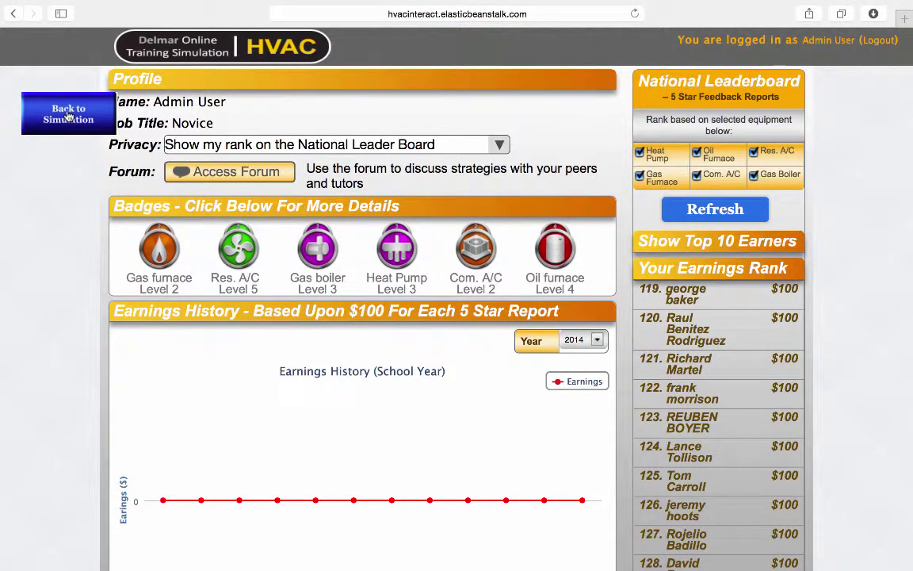
- Return to the course home and open the gas furnace class grade book at Assignment #13
left_click(68, 114)
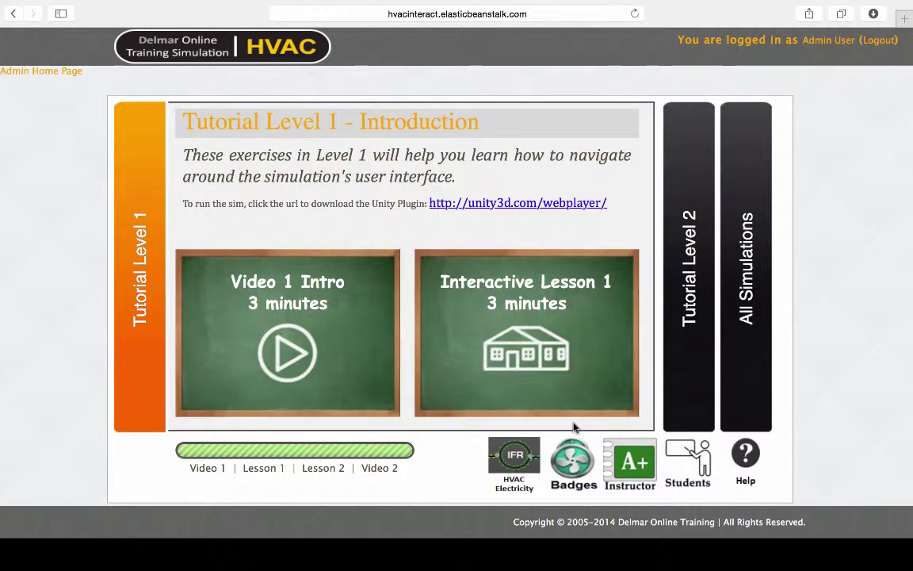
left_click(621, 469)
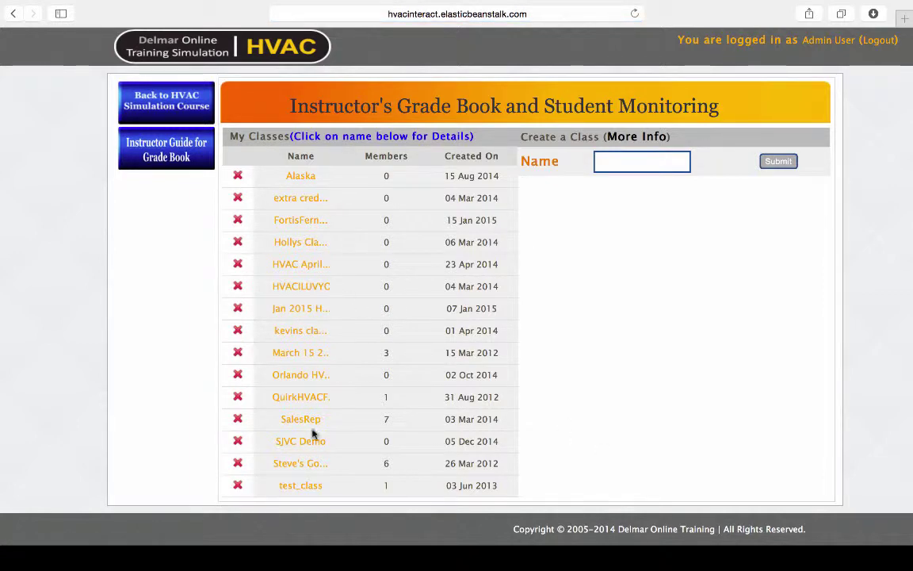
left_click(306, 469)
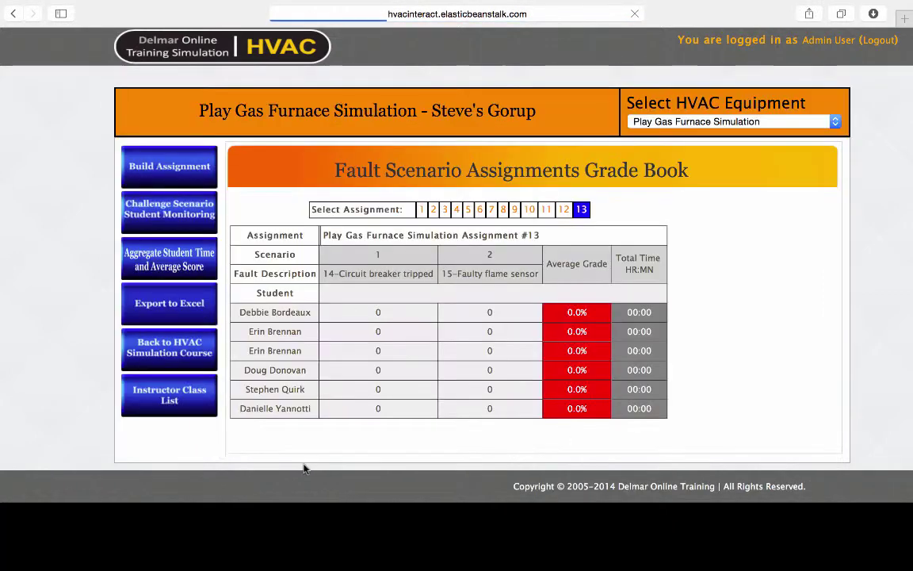
- Show Assignment #9 results, review the 20.0% student's repair summary, and export the grades to a spreadsheet
left_click(514, 210)
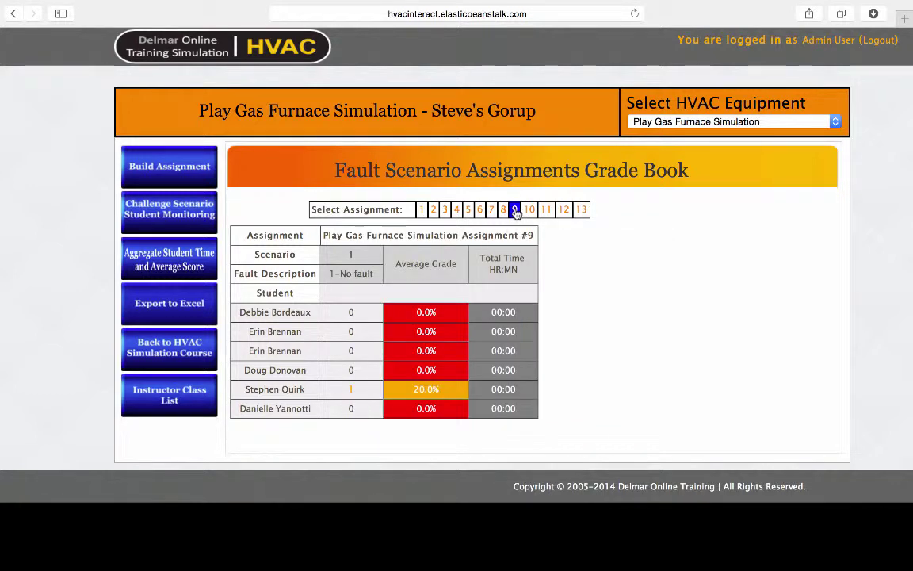
left_click(351, 390)
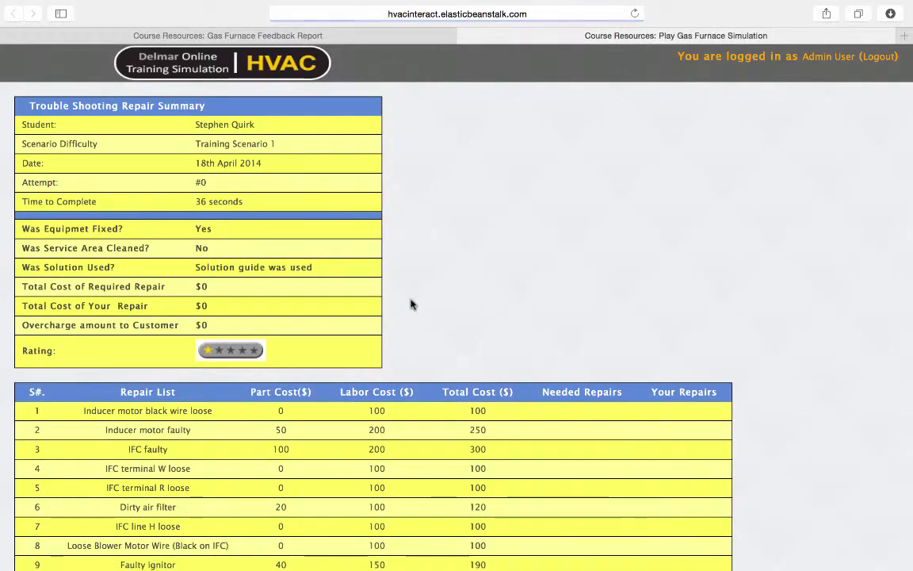
scroll(434, 326, "down", 3)
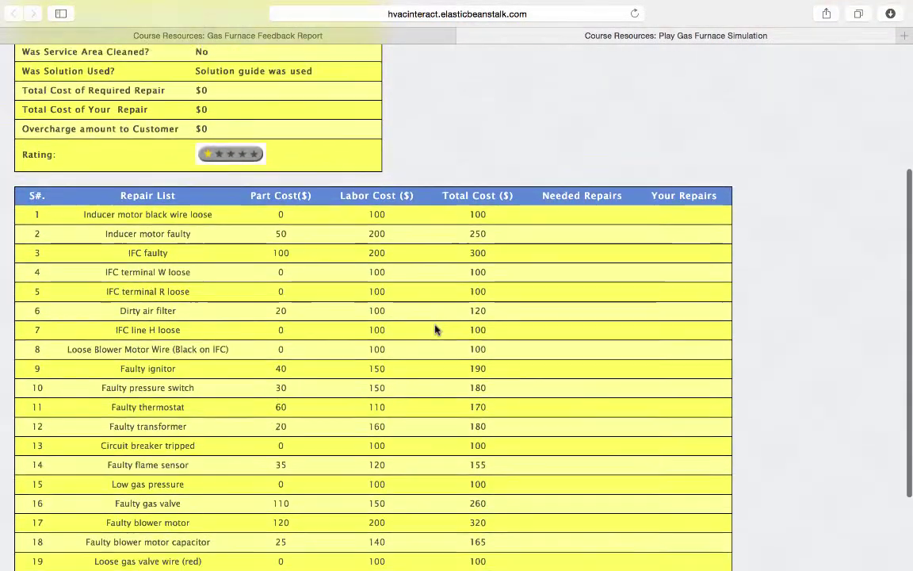
scroll(435, 329, "up", 3)
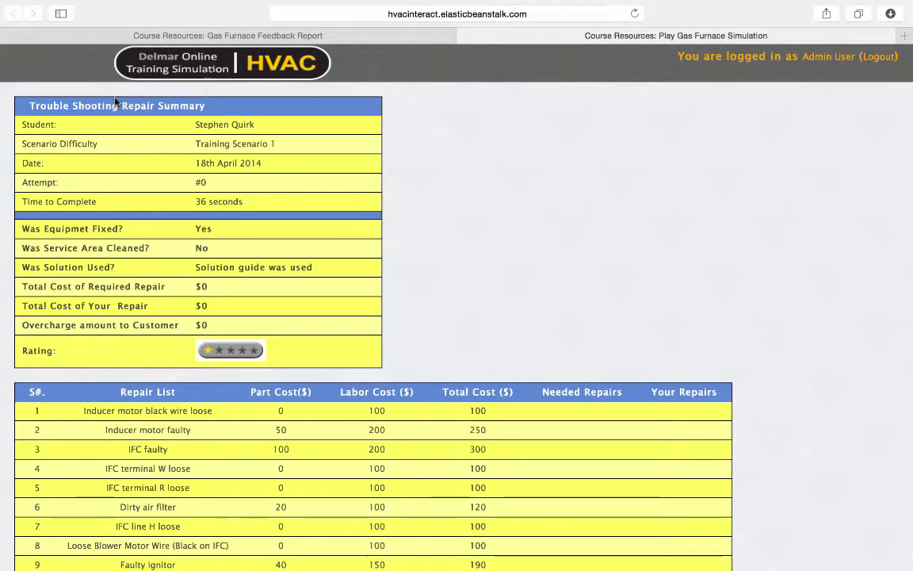
left_click(143, 35)
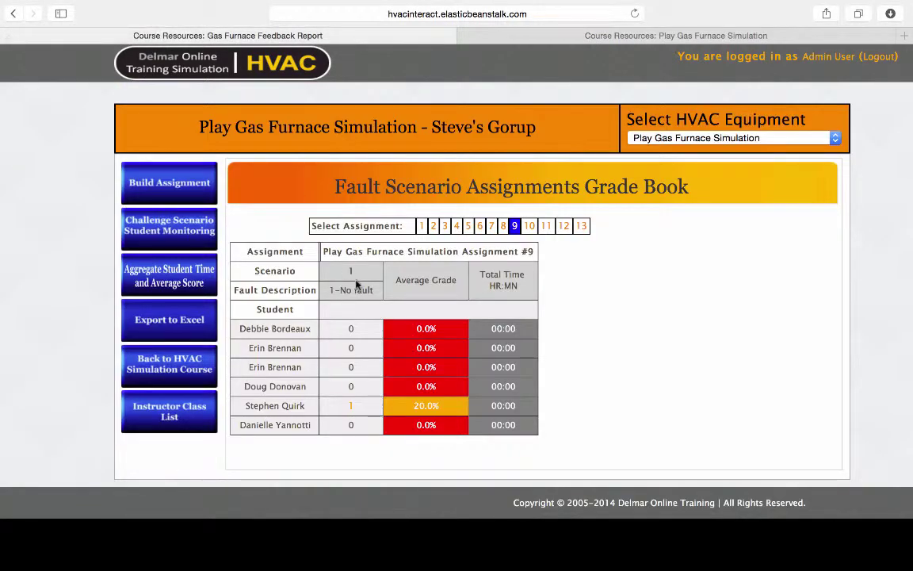
left_click(172, 324)
- From the admin profile, view the Res. A/C badge achievement levels, then return to the profile
left_click(154, 327)
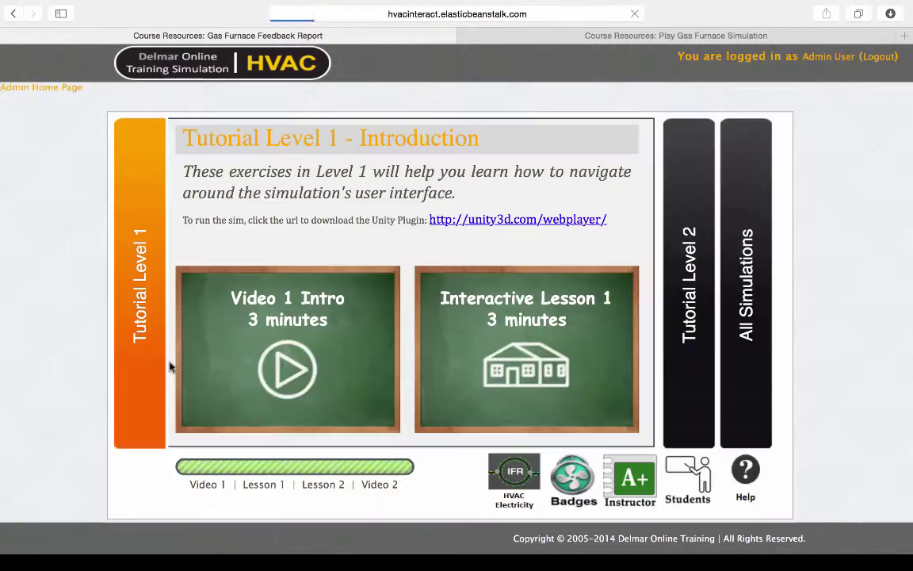
left_click(572, 480)
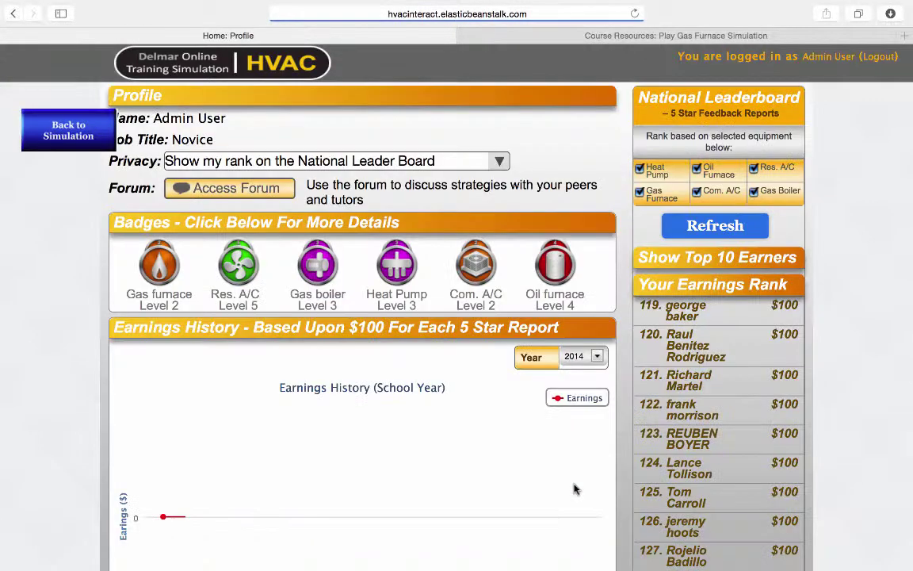
scroll(474, 432, "down", 1)
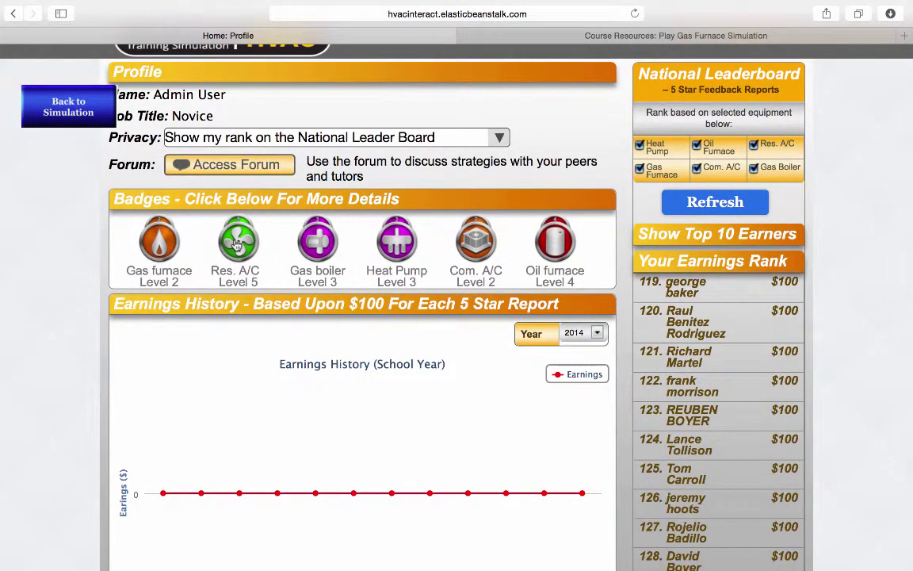
left_click(237, 247)
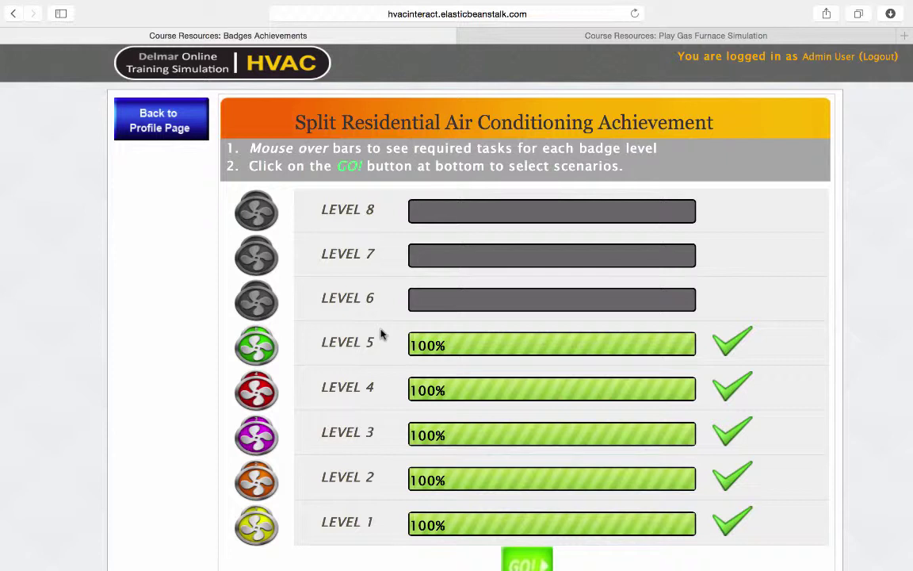
left_click(156, 132)
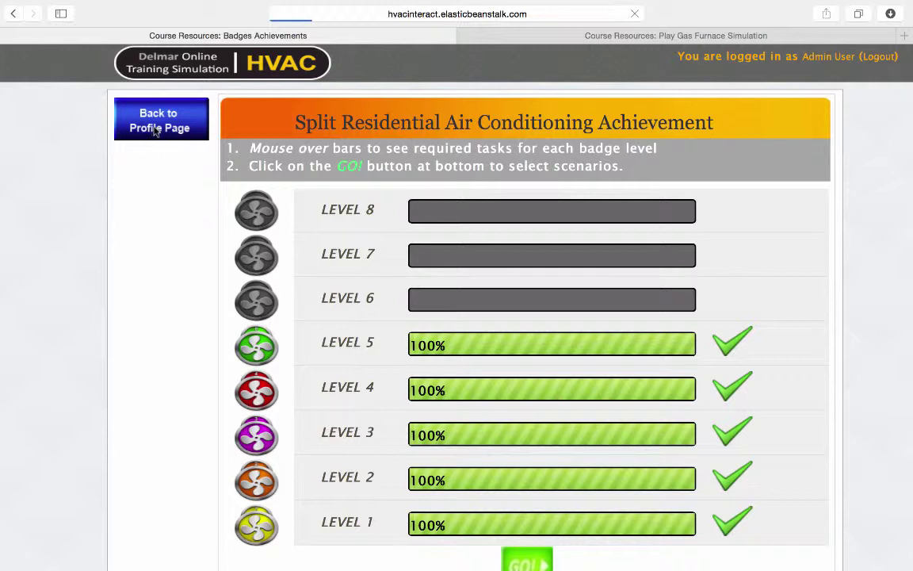